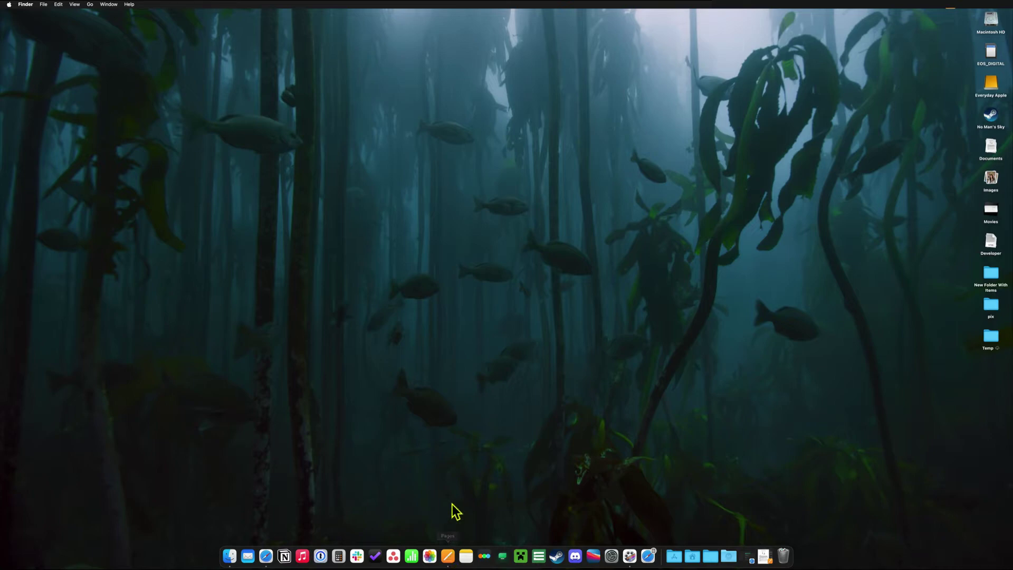
Start exporting the fitness document to Word format from the File menu
left_click(448, 560)
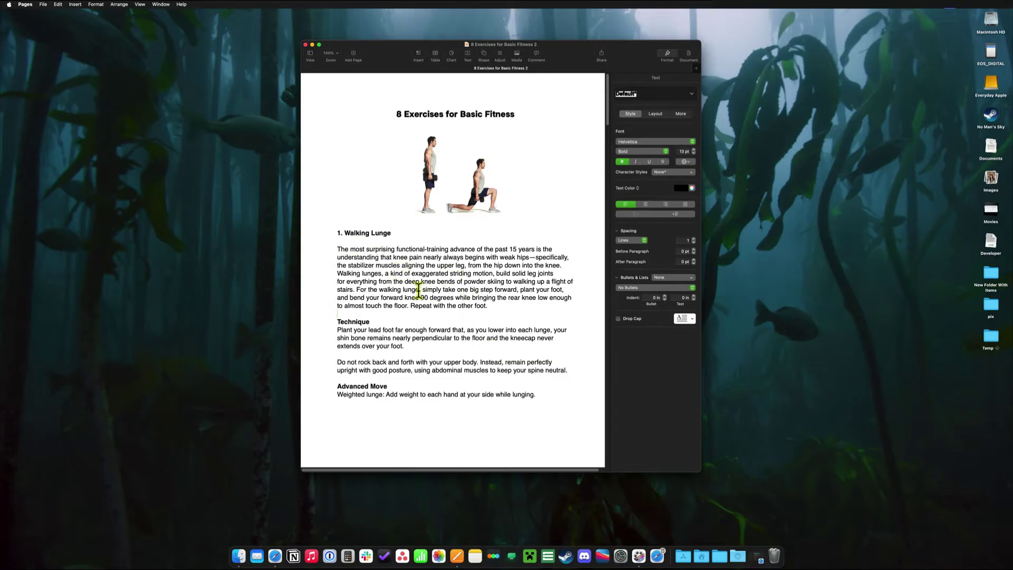
left_click(44, 5)
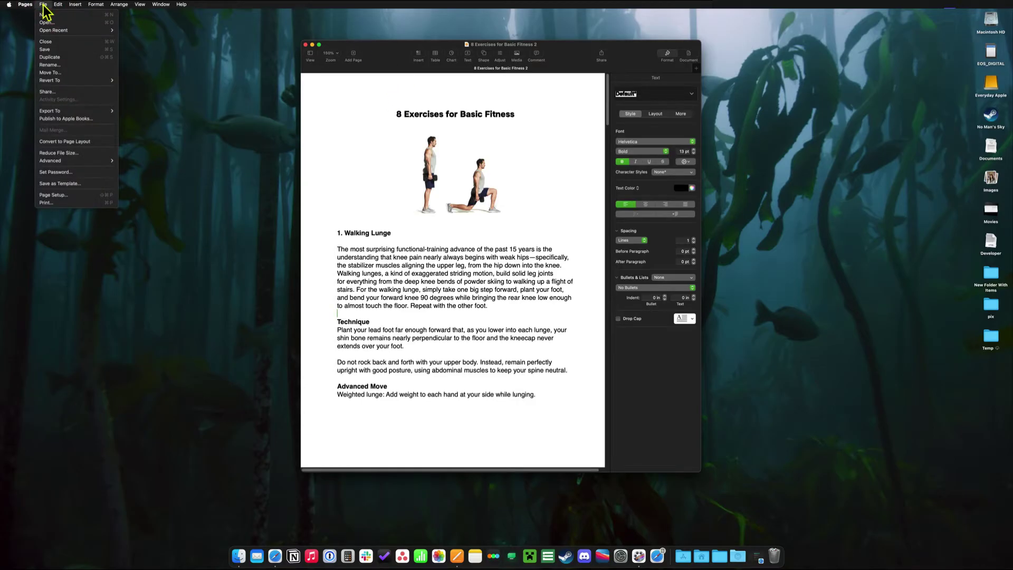
mouse_move(64, 112)
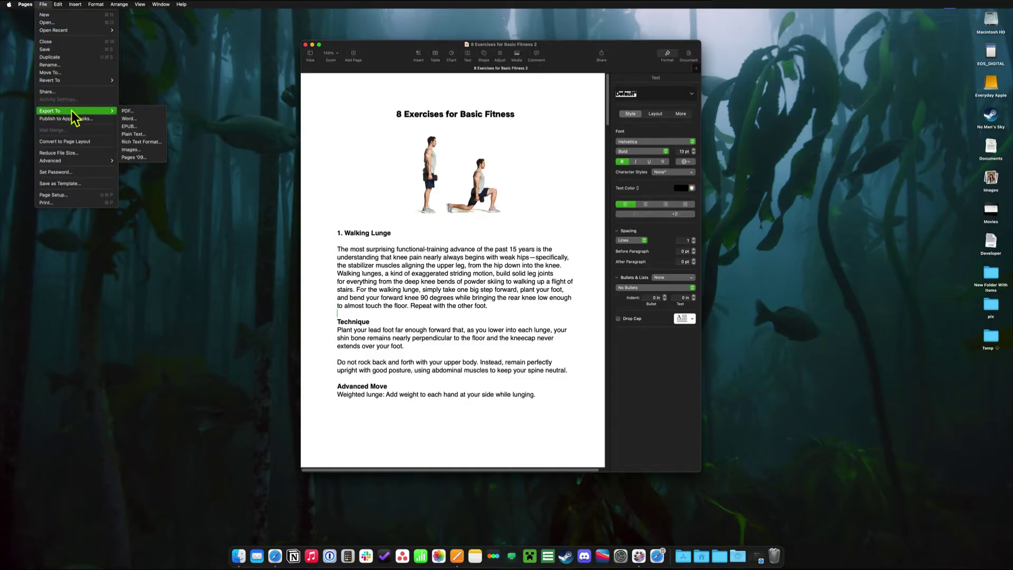
left_click(151, 128)
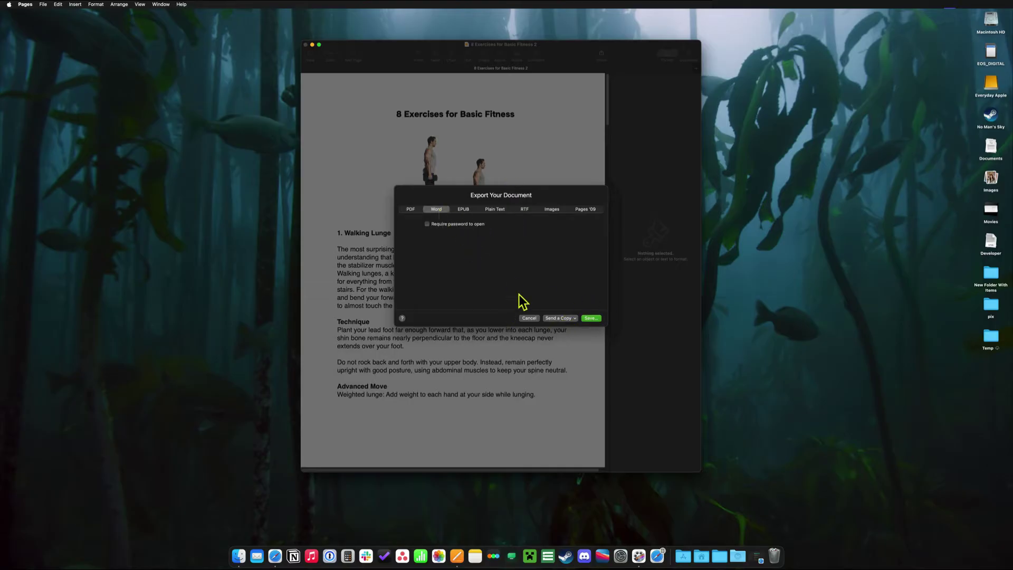
Export without a password as '8 Exercises for Basic Fitness 2.docx' to the Desktop
left_click(437, 231)
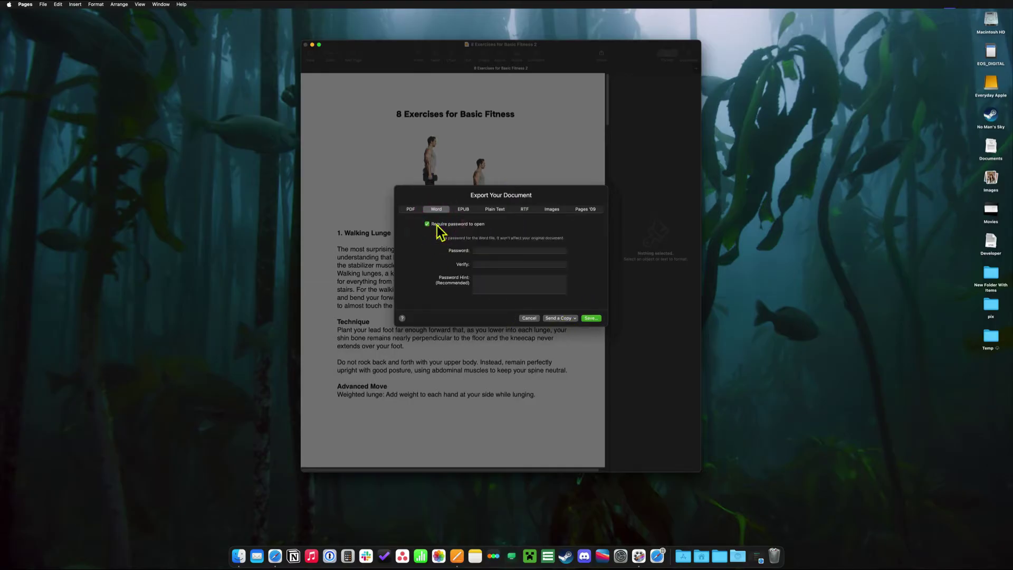
left_click(437, 228)
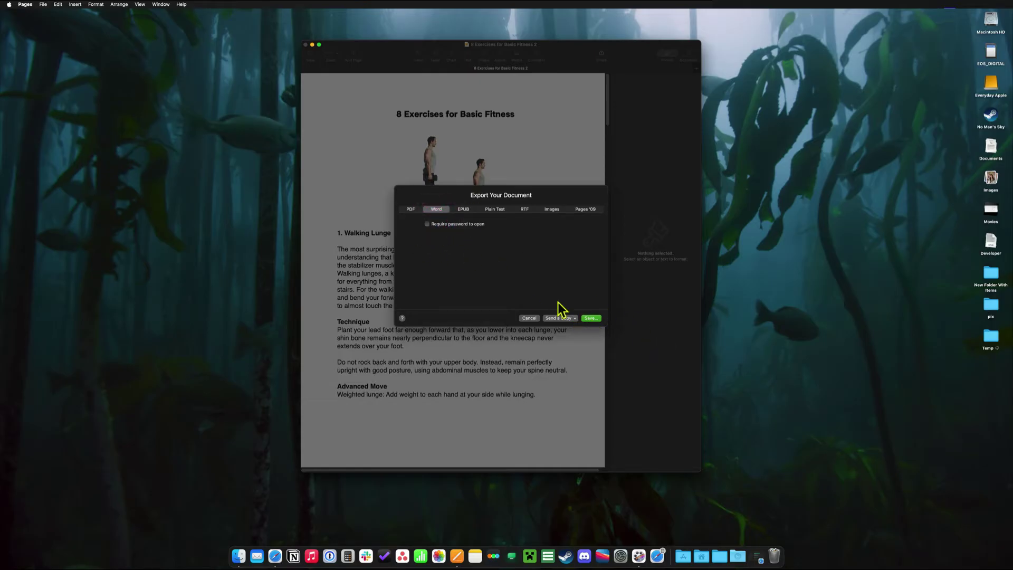
left_click(591, 318)
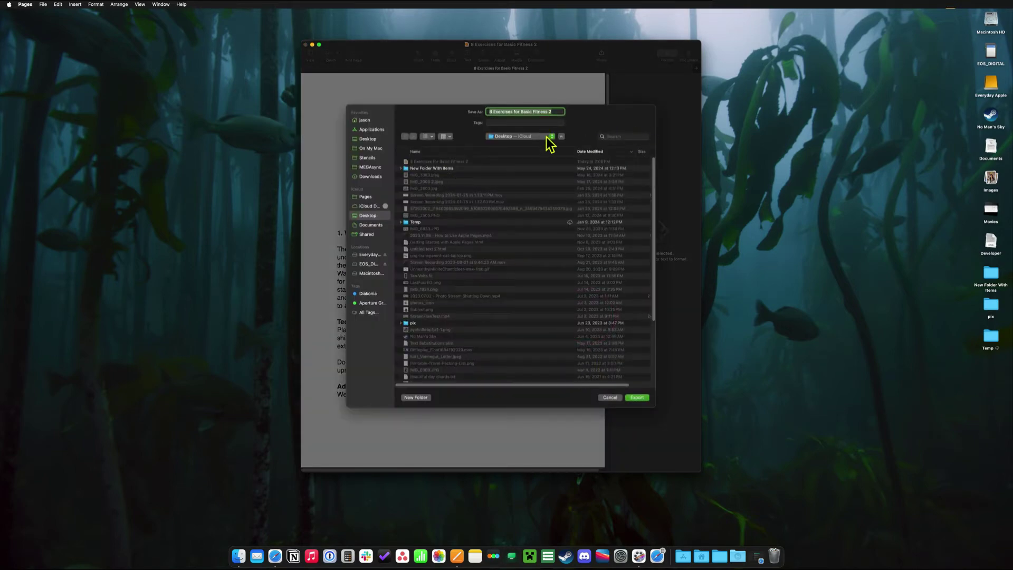
left_click(553, 111)
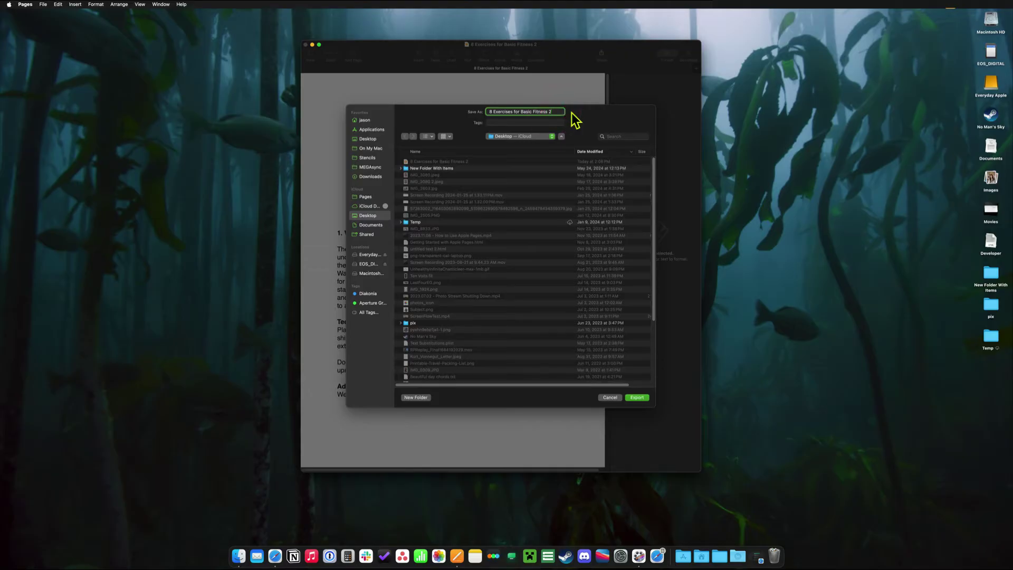
type(".docx")
left_click(638, 399)
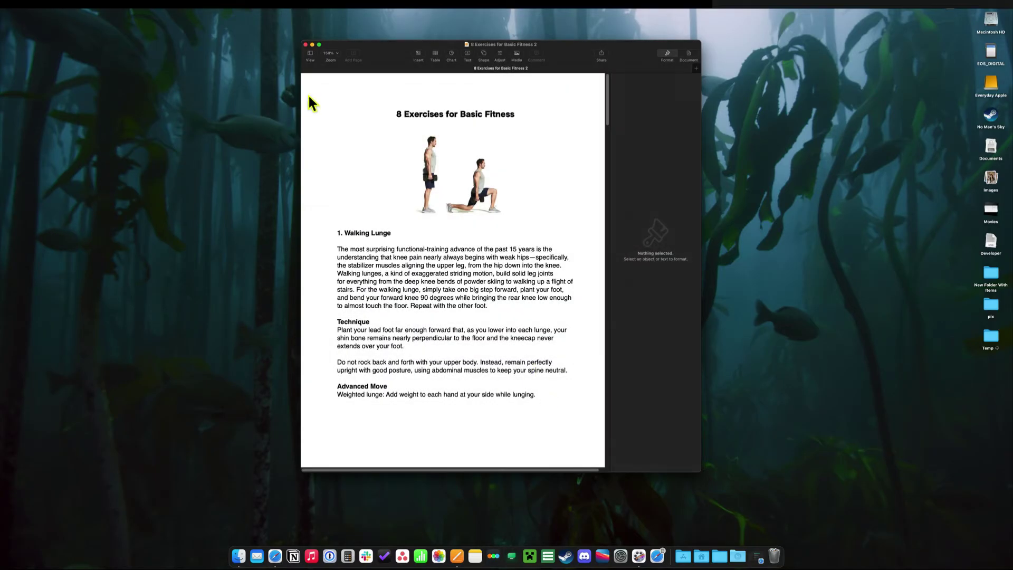
Minimize the fitness document and create a new blank document, repositioning and enlarging its window
left_click(312, 45)
left_click(42, 4)
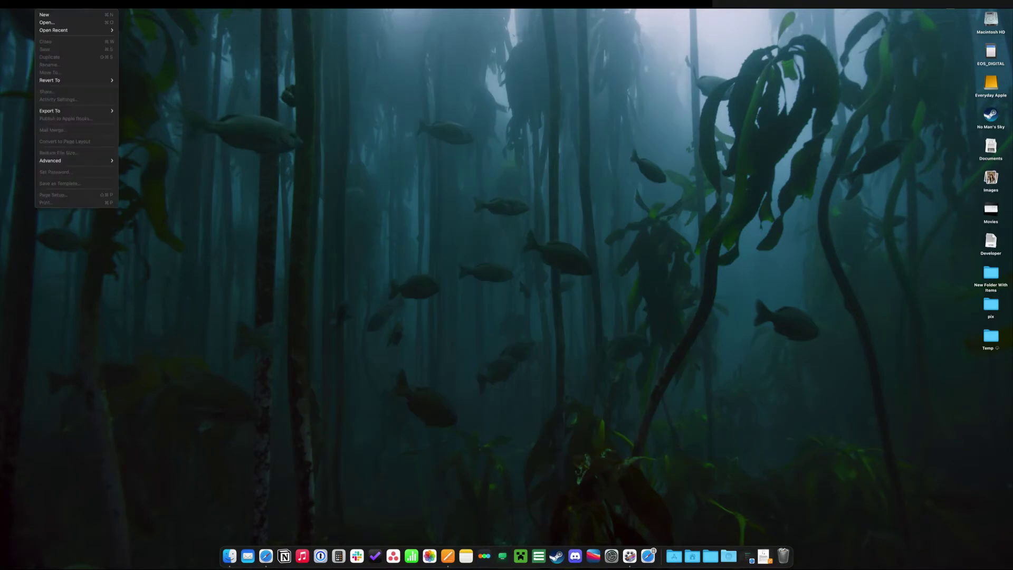
left_click(44, 14)
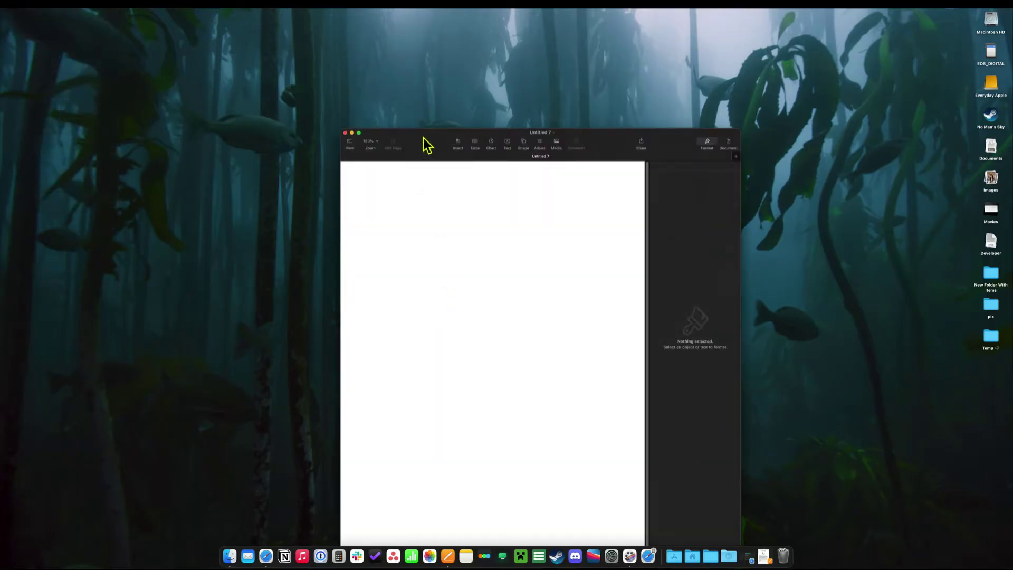
left_click_drag(423, 136, 395, 69)
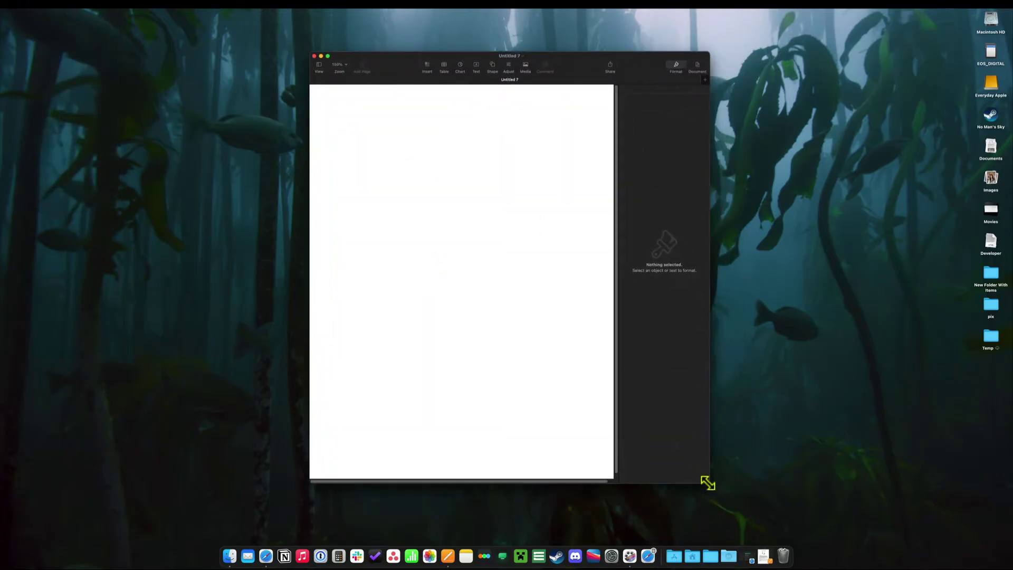
left_click_drag(709, 482, 767, 526)
Type 'Key Considerations:' and 'FORMATTING' on the page, ending with a new line
left_click(504, 175)
type("Key Cons")
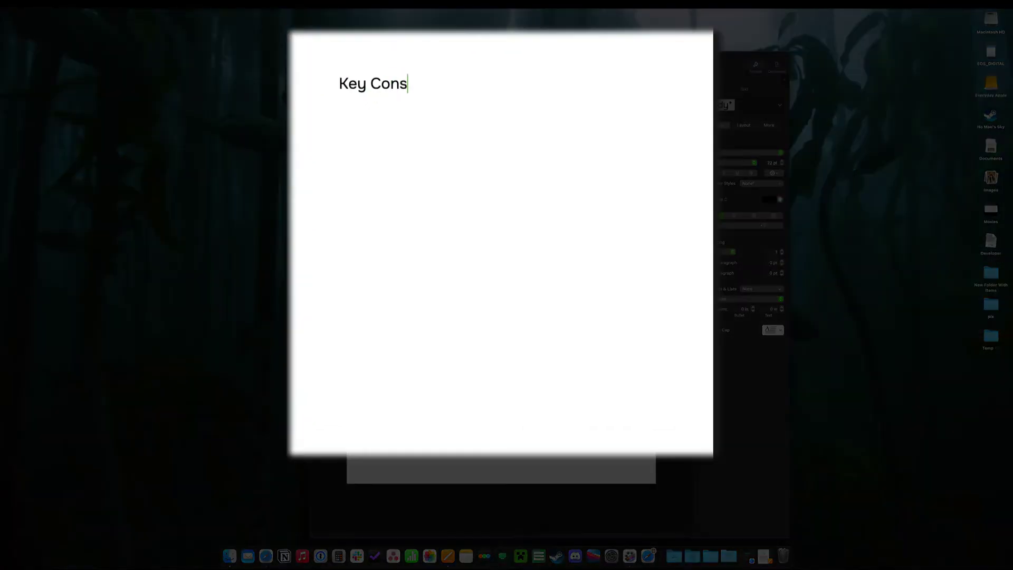
type("iderations:  ")
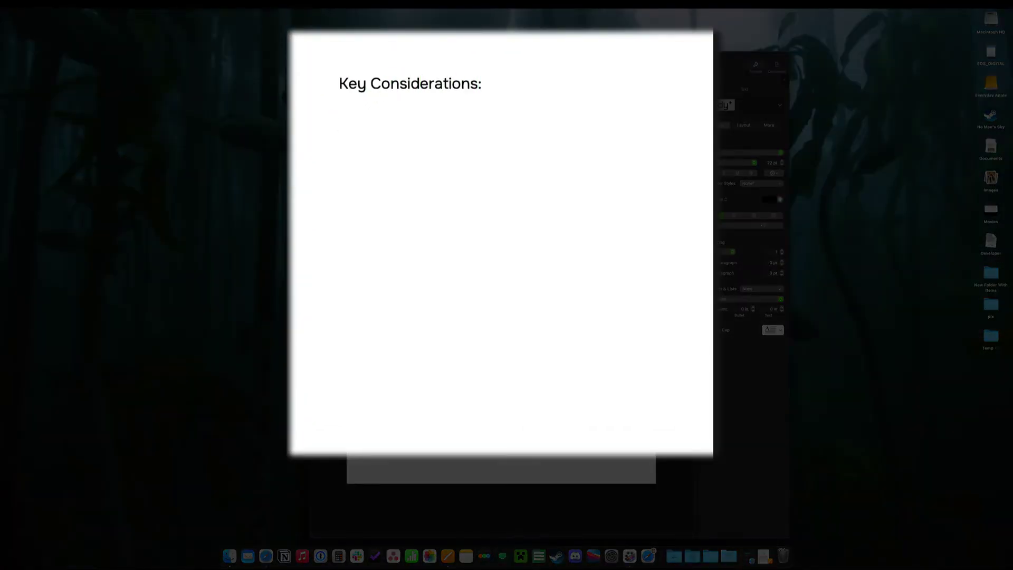
type("FORMATTING")
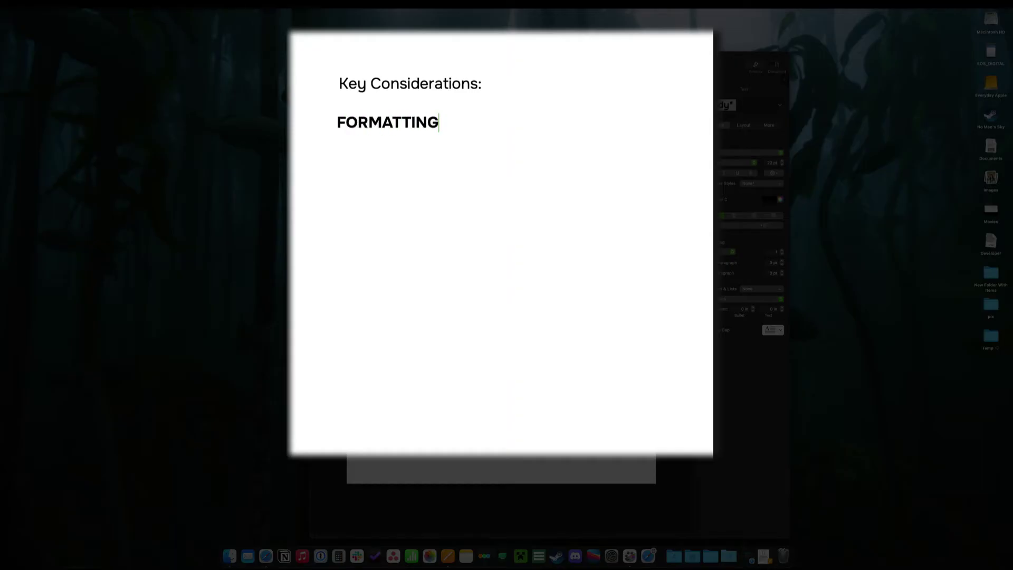
key("Return")
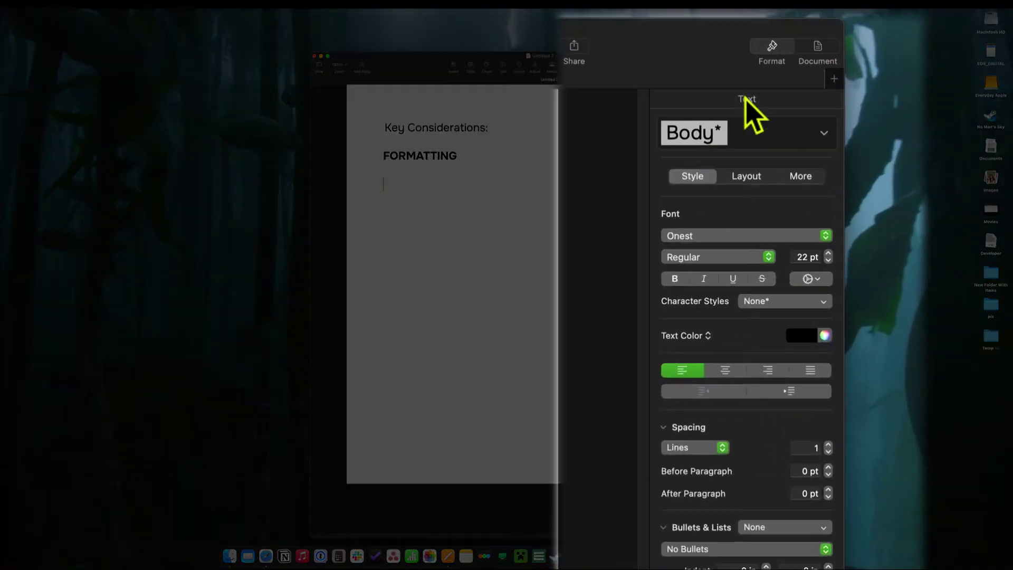
Show the Document inspector: US Letter, portrait orientation, 1 in margins
left_click(820, 50)
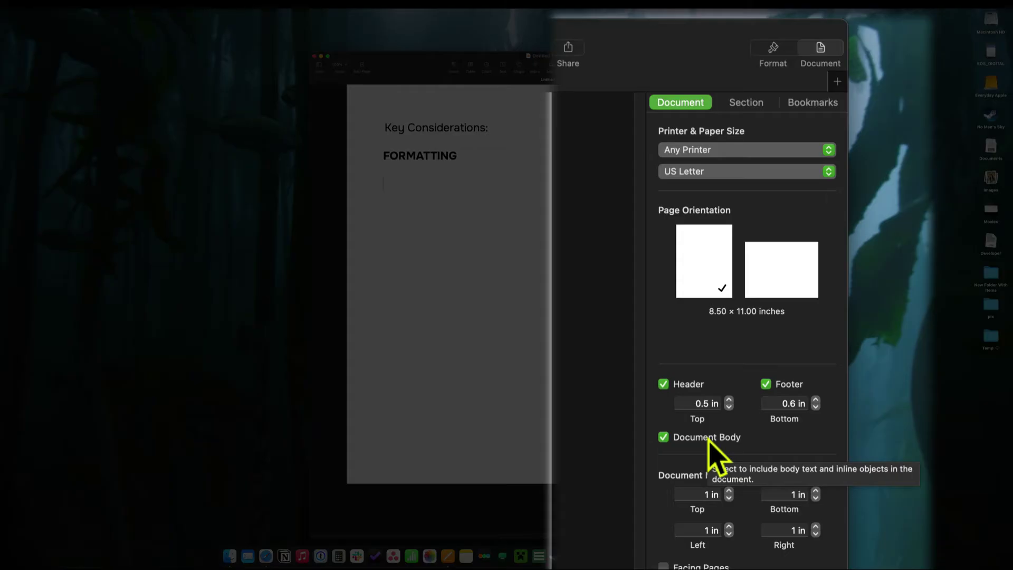
left_click(775, 41)
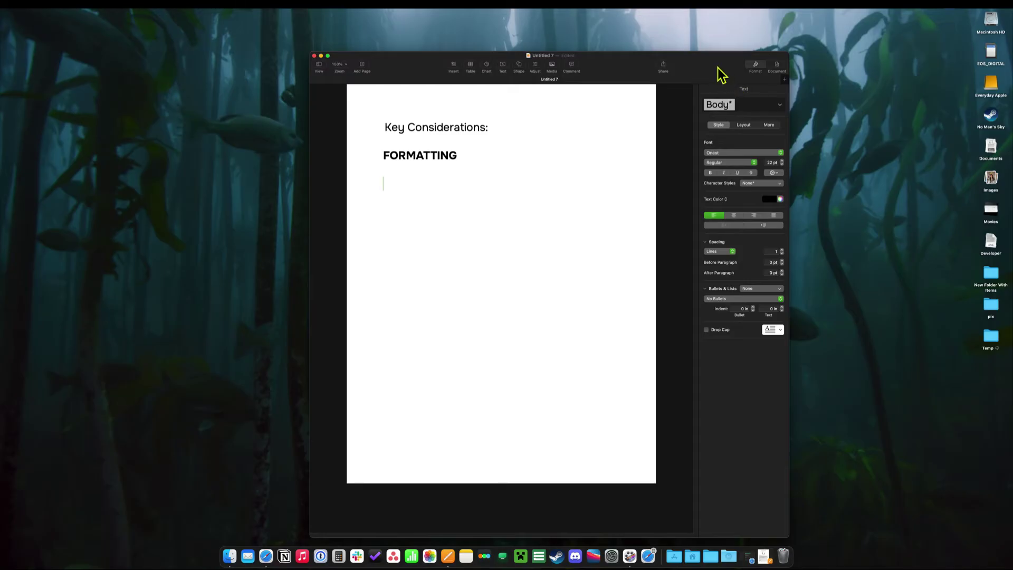
left_click(777, 65)
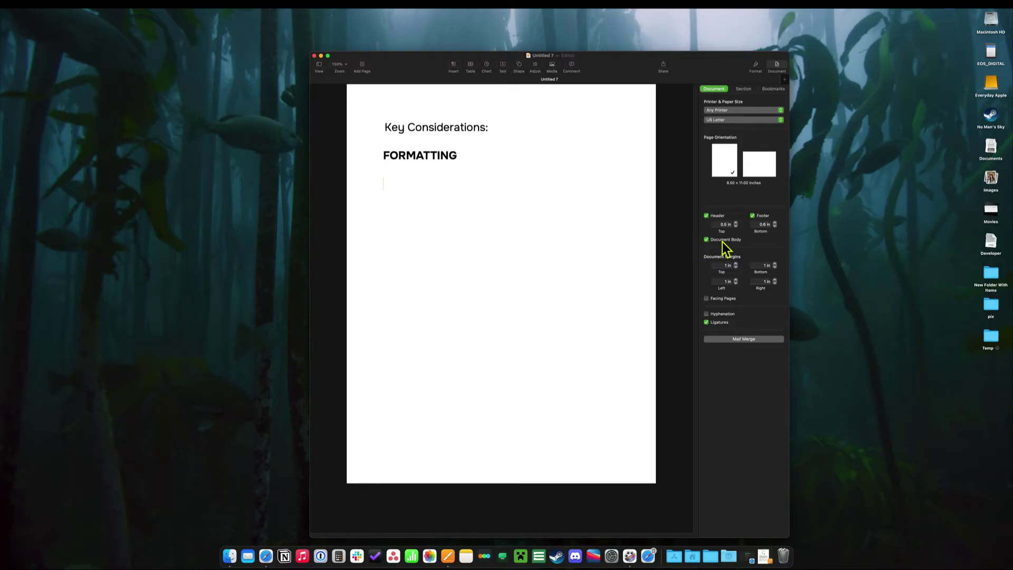
Type FEATURES, then a 100 pt bold FONTS heading on the next line
type("FEA")
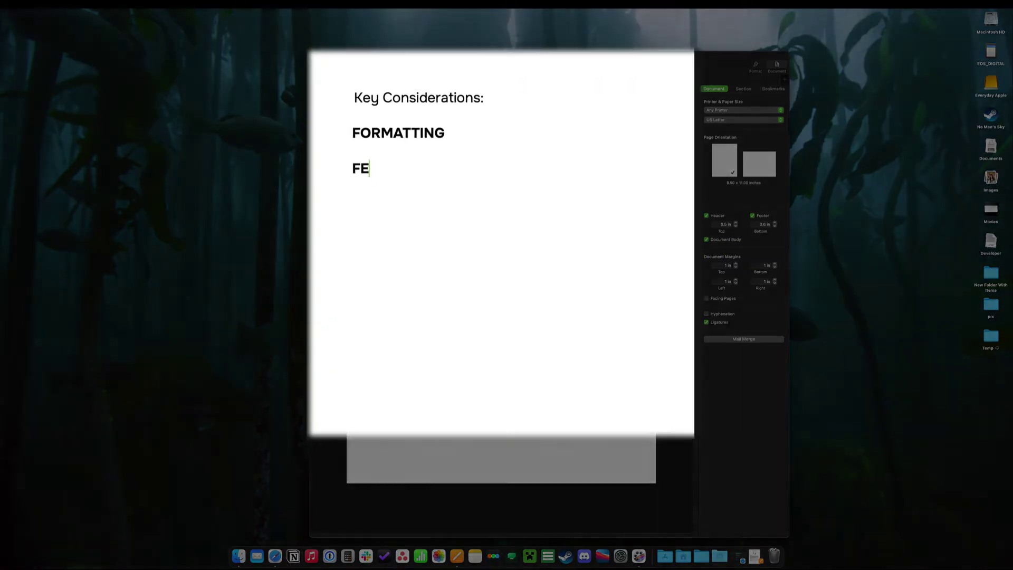
type("TURES")
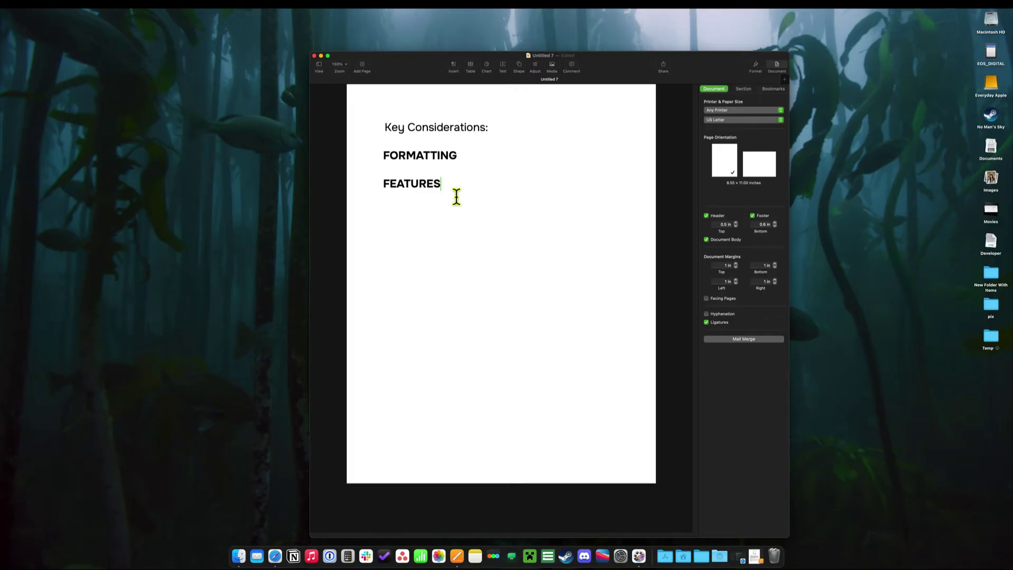
key("Return")
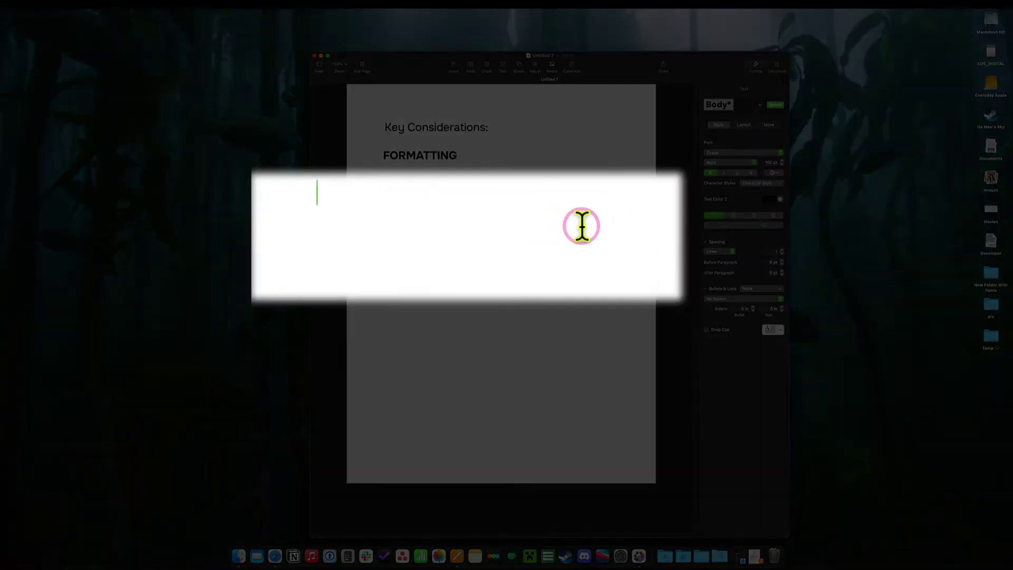
type("F")
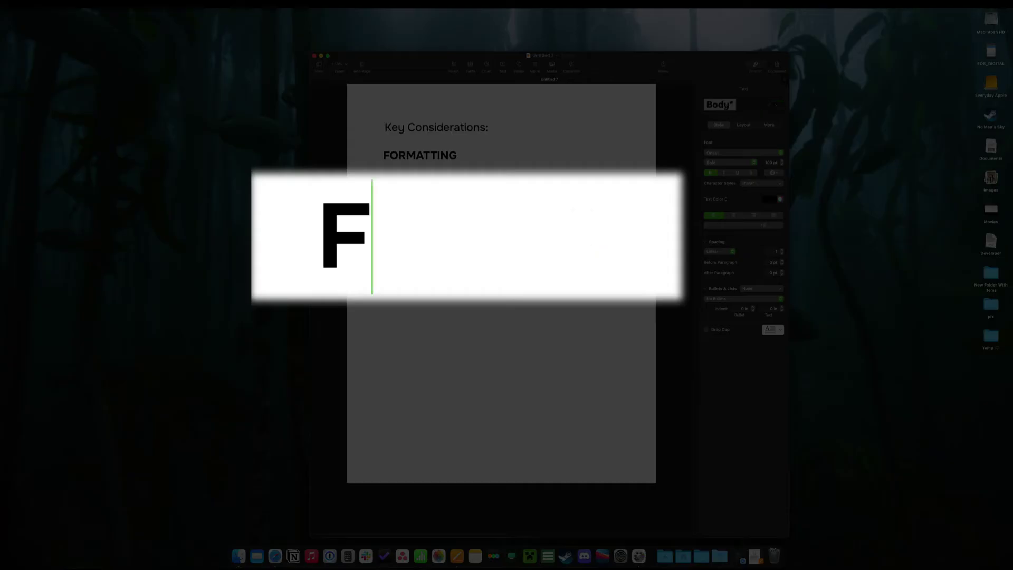
type("ONTS")
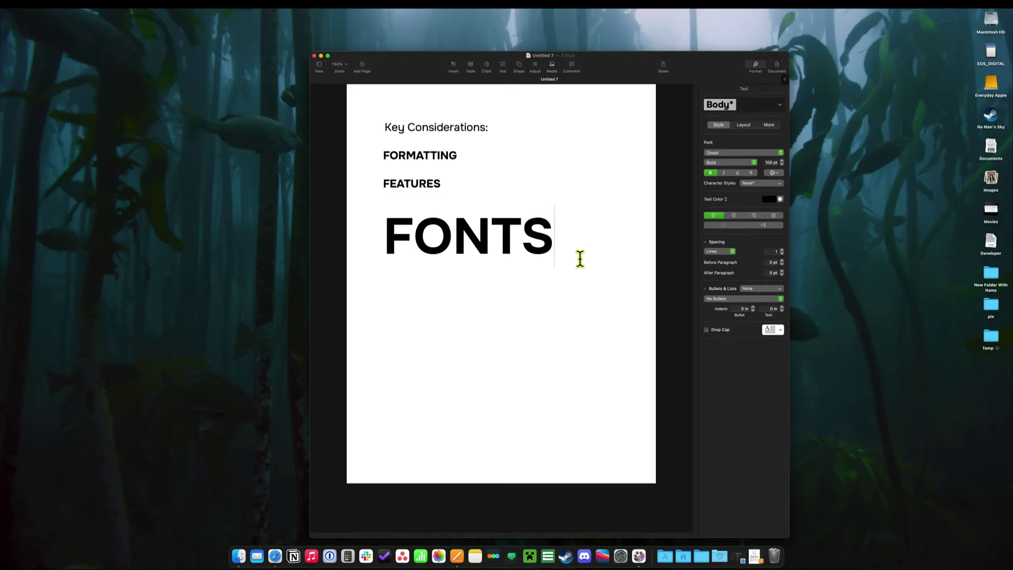
left_click(718, 152)
Try Black Signature and Onest on FONTS, settle on Arial, then move the caret below
double_click(532, 226)
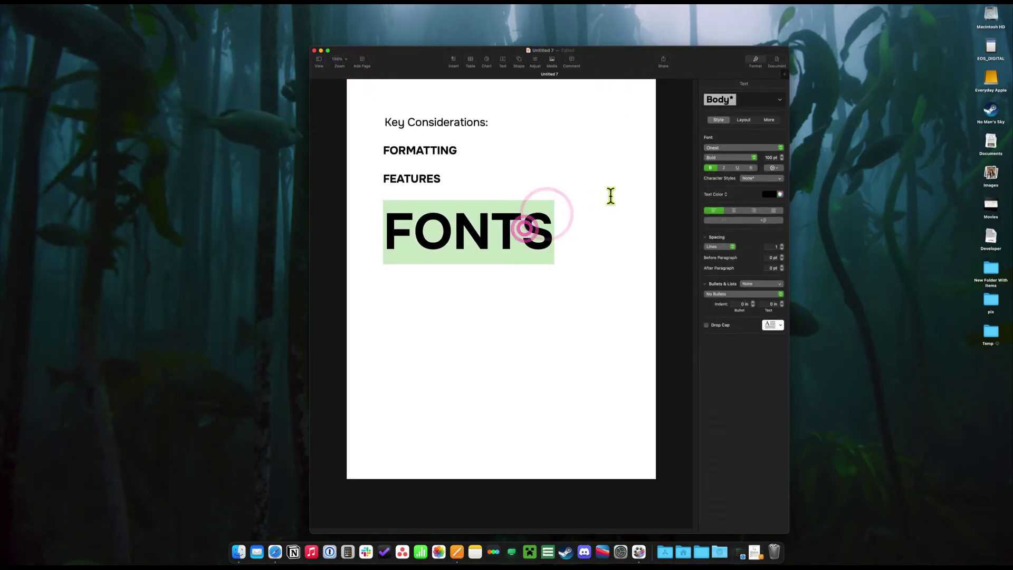
left_click(752, 152)
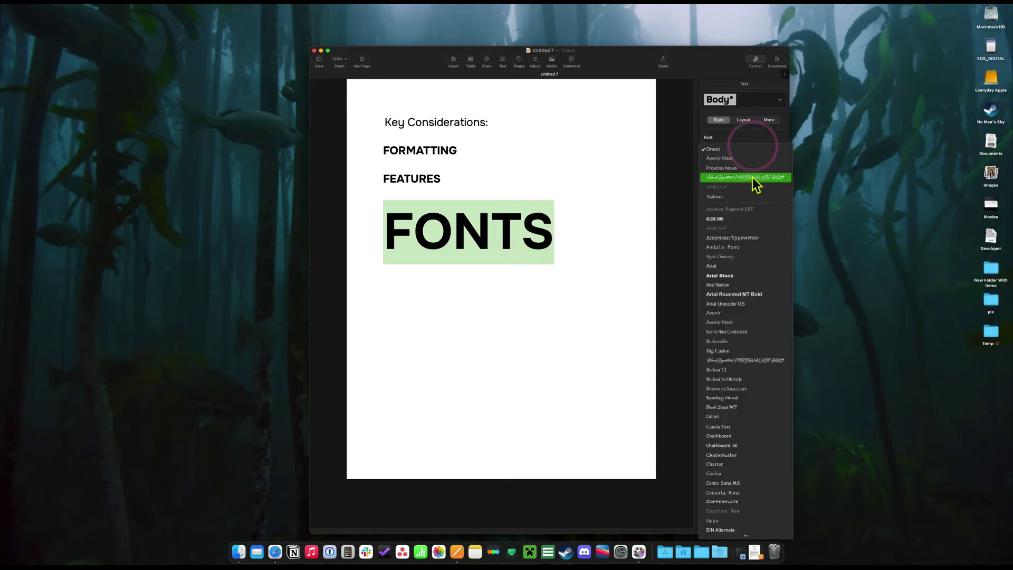
left_click(754, 178)
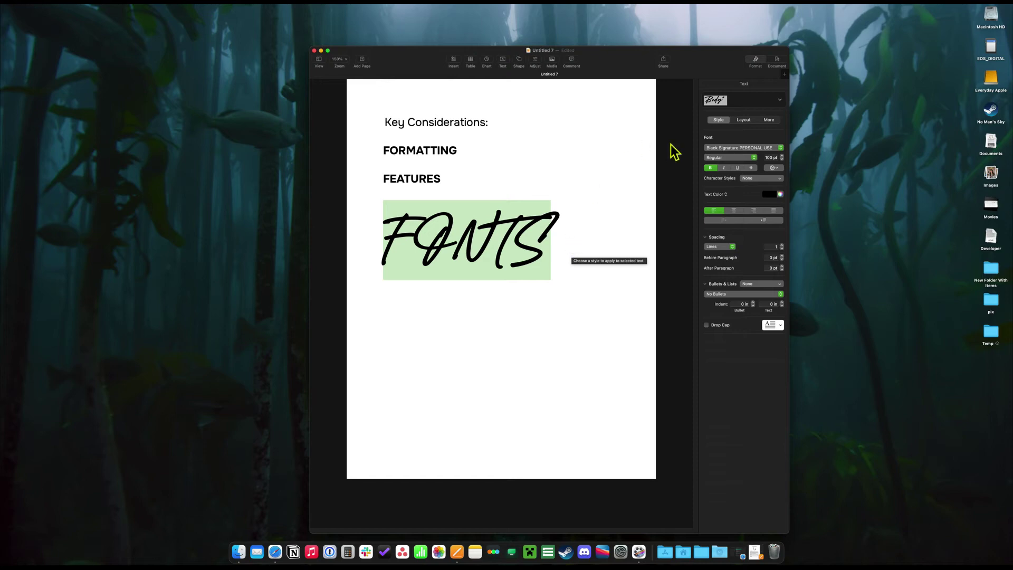
left_click(718, 148)
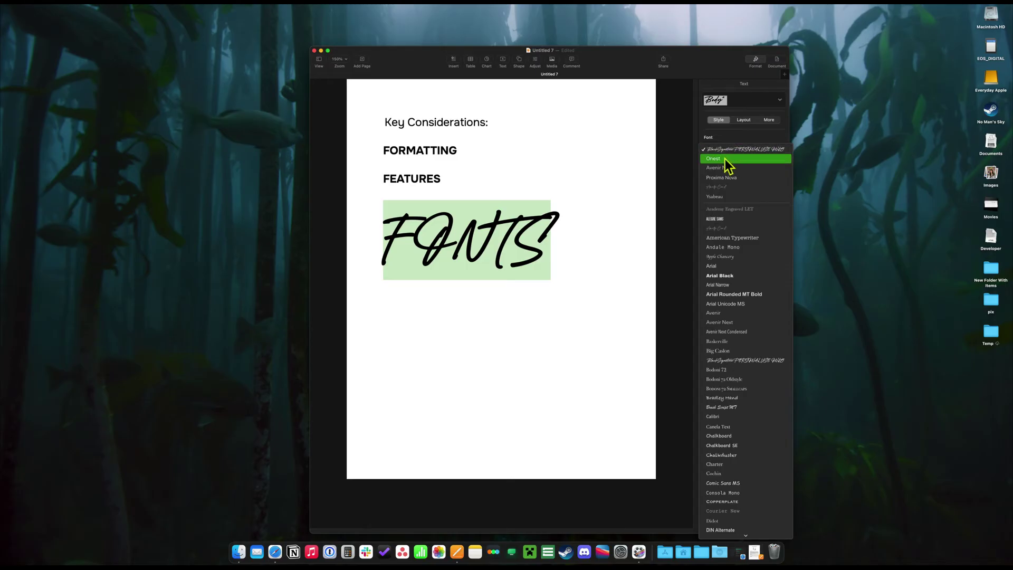
left_click(725, 159)
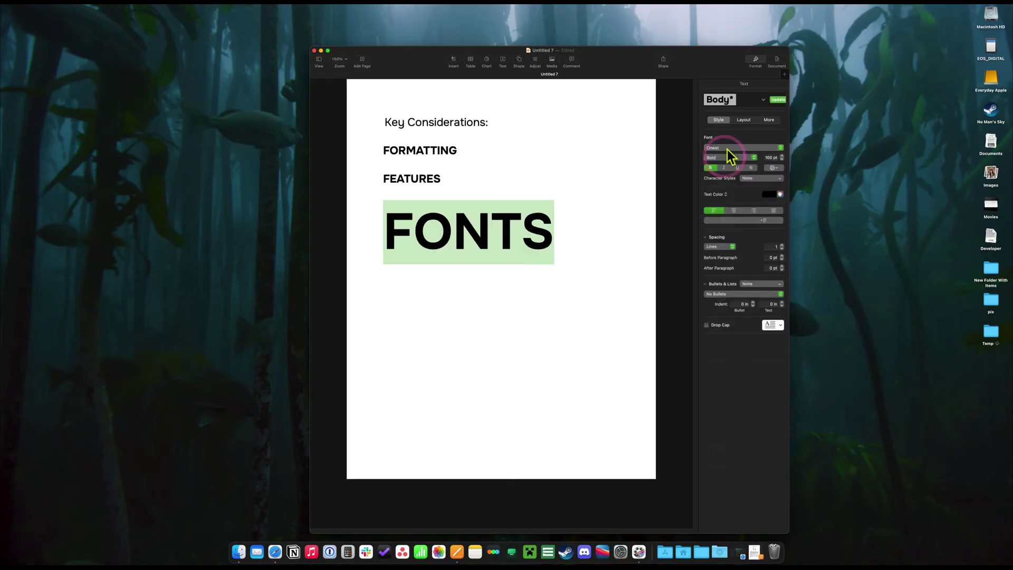
left_click(728, 150)
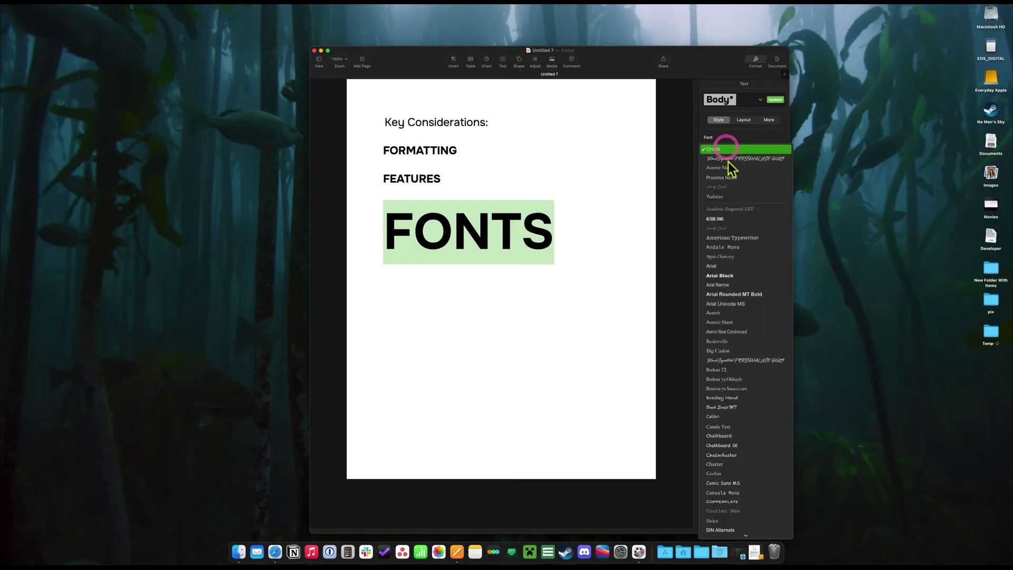
left_click(729, 268)
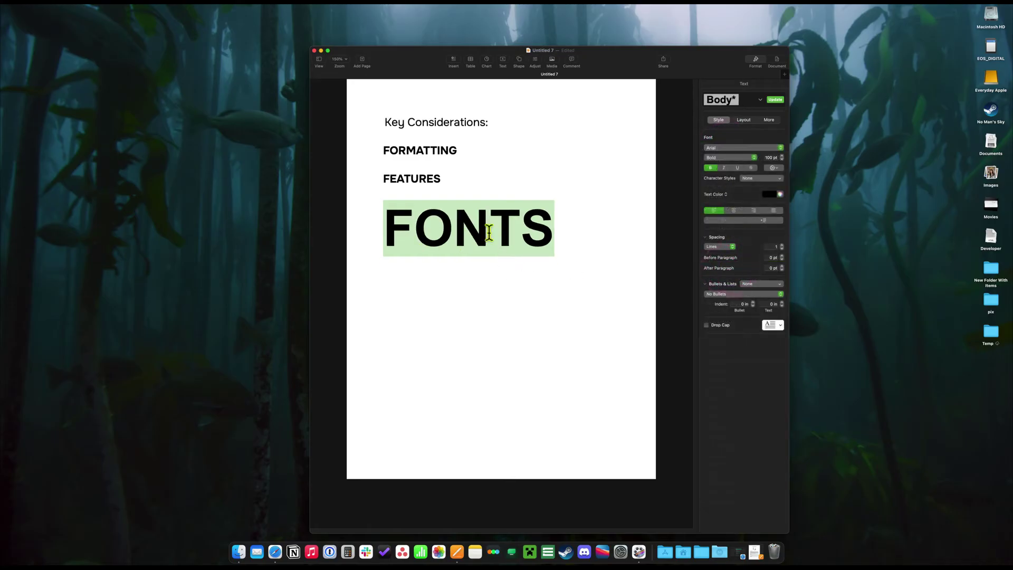
left_click(572, 237)
left_click(572, 237)
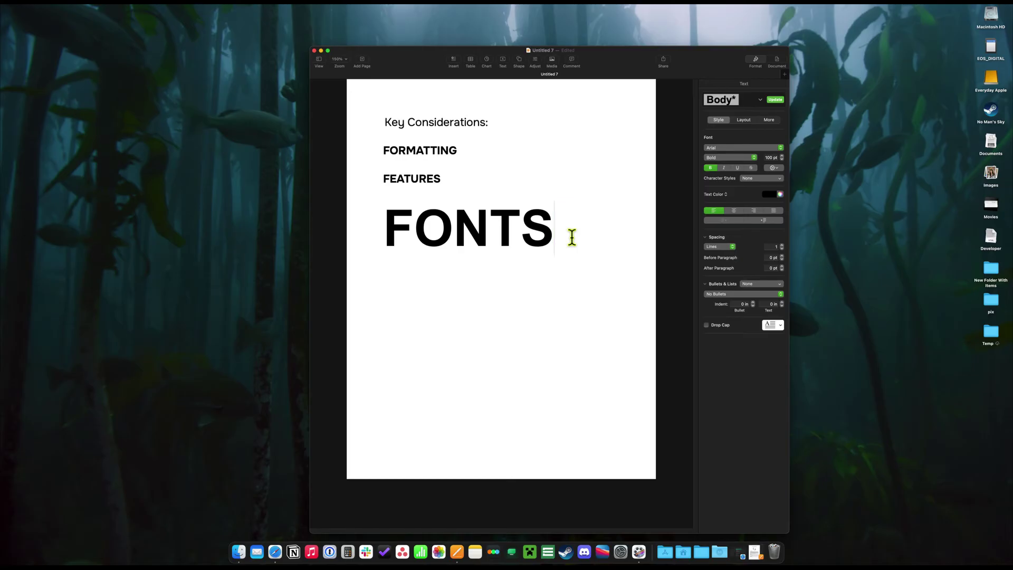
left_click(490, 303)
Type 'VERSION?' on the empty line below the FONTS heading
left_click(491, 303)
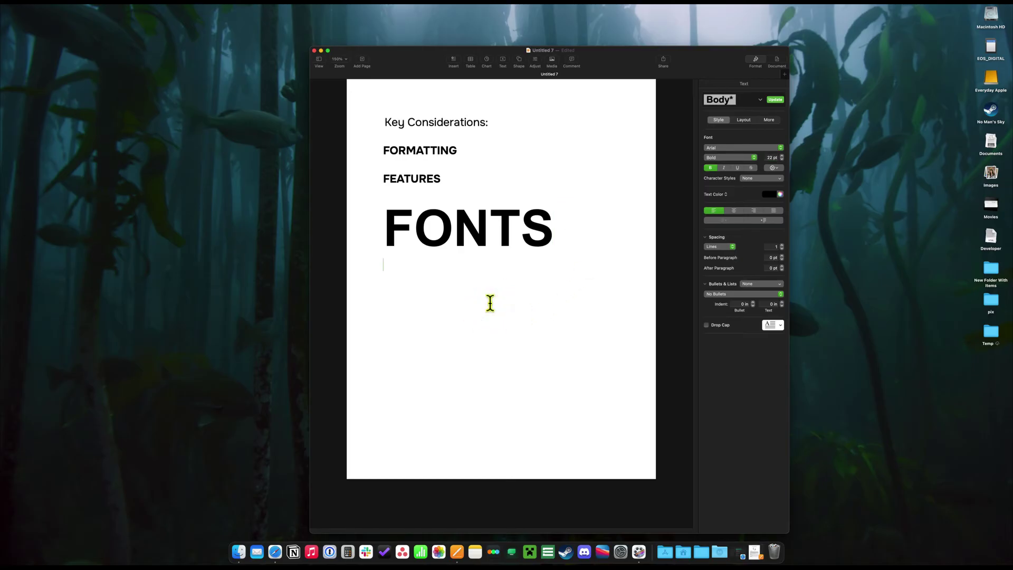
type("VERSION?")
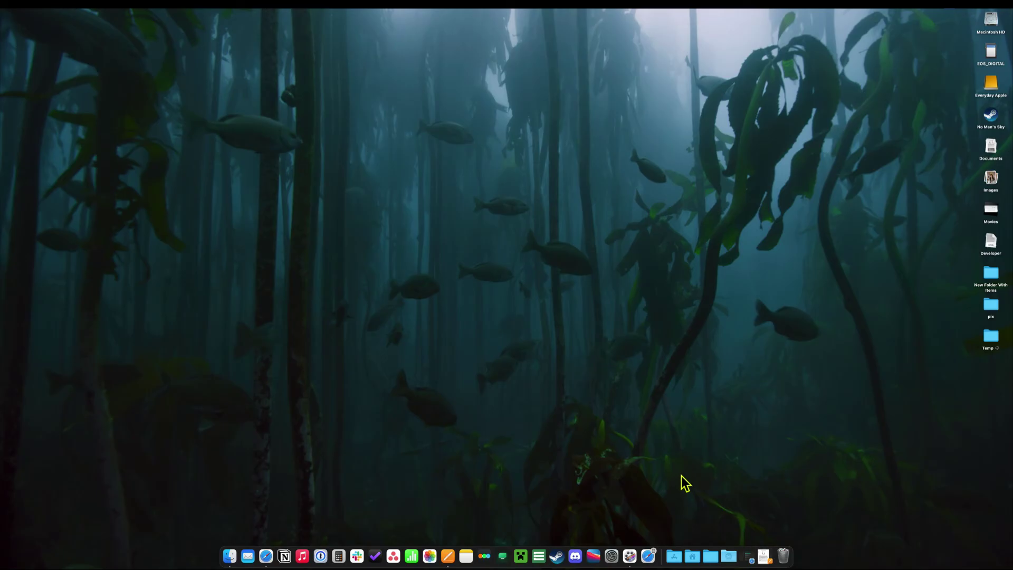
Upload '8 Exercises for Basic Fitness 2.docx' from the Word start page in Safari
left_click(266, 557)
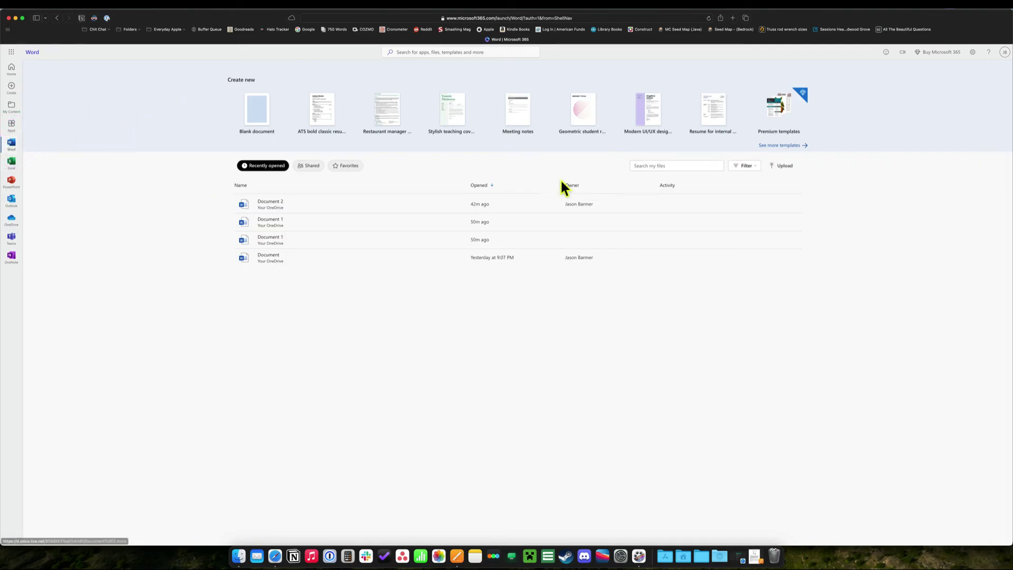
left_click(790, 166)
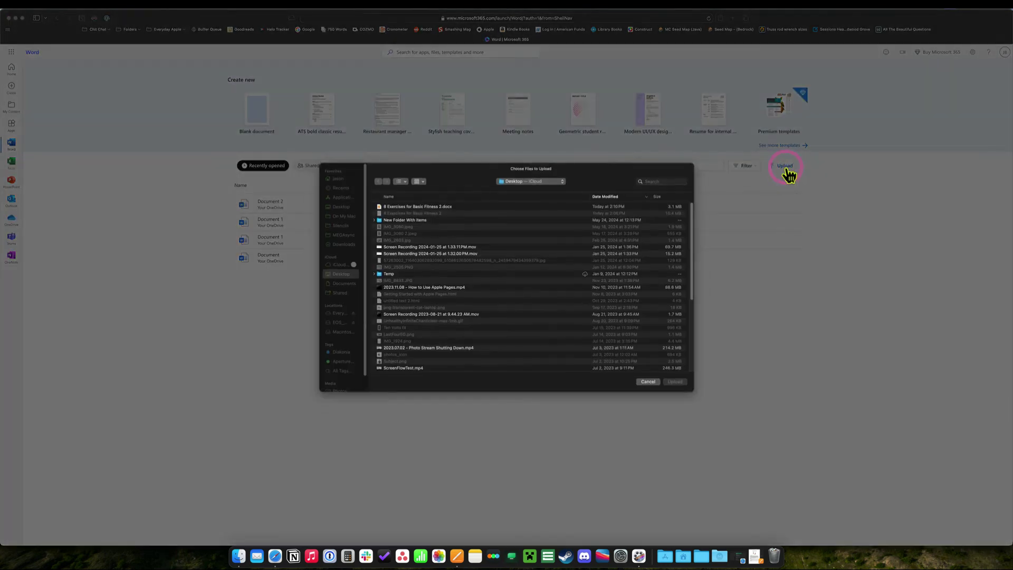
left_click(438, 206)
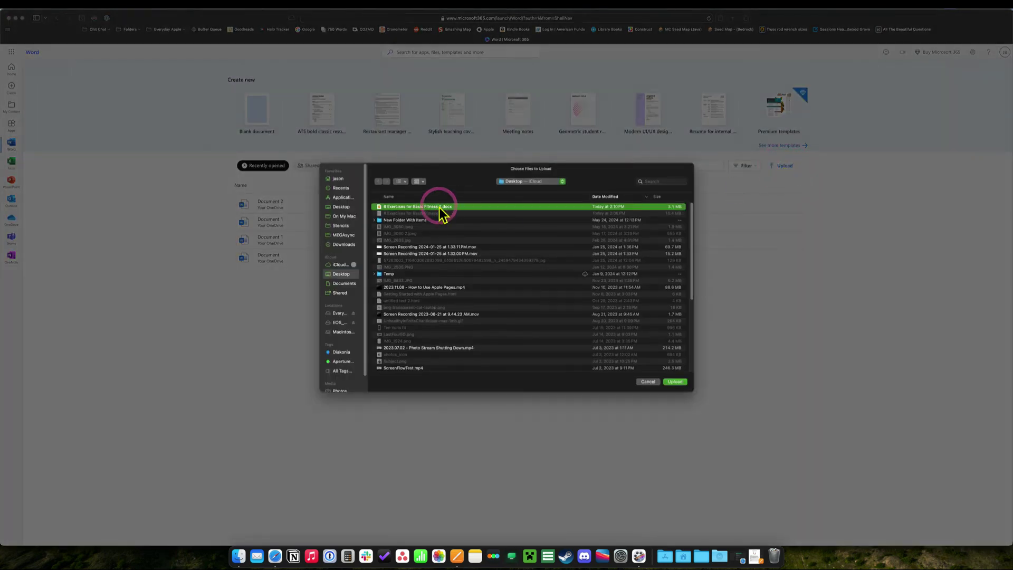
left_click(681, 383)
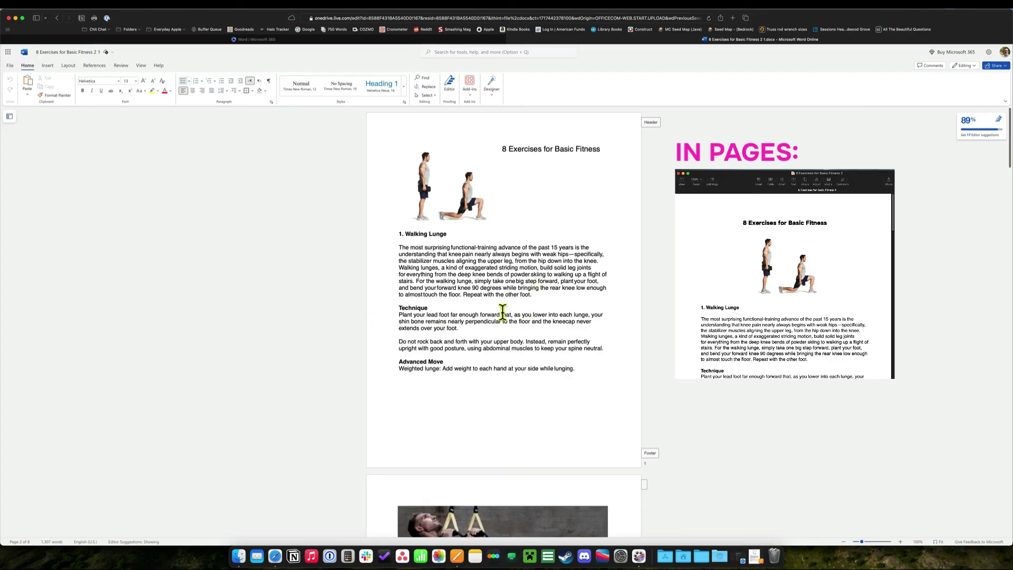
Scroll through the uploaded document and select its '8 Exercises for Basic Fitness' title line
scroll(502, 311, "down", 5)
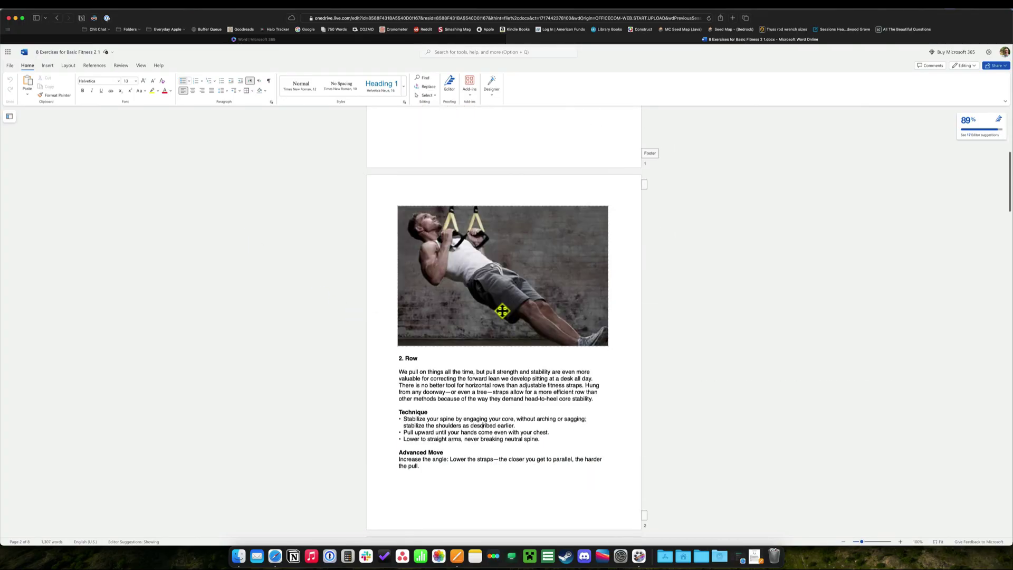
scroll(502, 312, "up", 5)
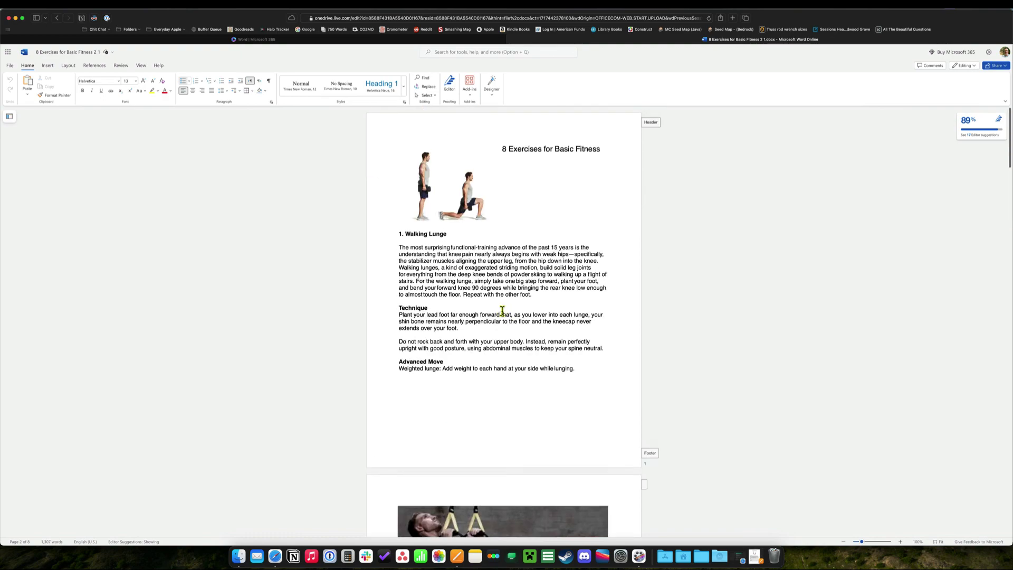
triple_click(507, 144)
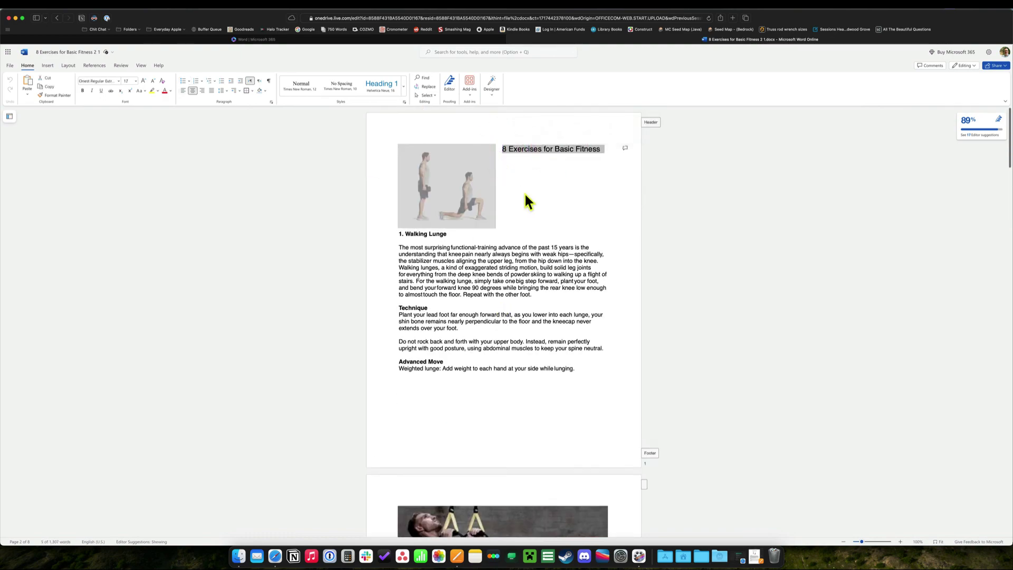